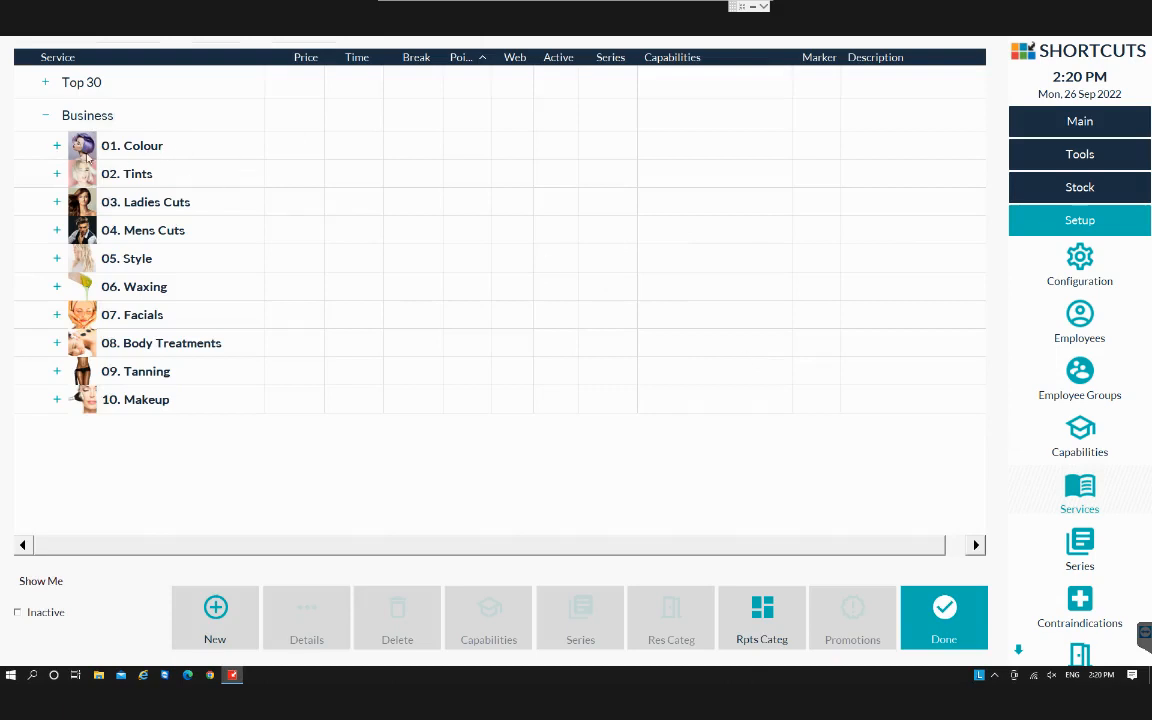
Open the service details of Full Head Highlights in the 01. Colour category and check its first block's time and break.
{"action": "left_click", "coordinate": [55, 142]}
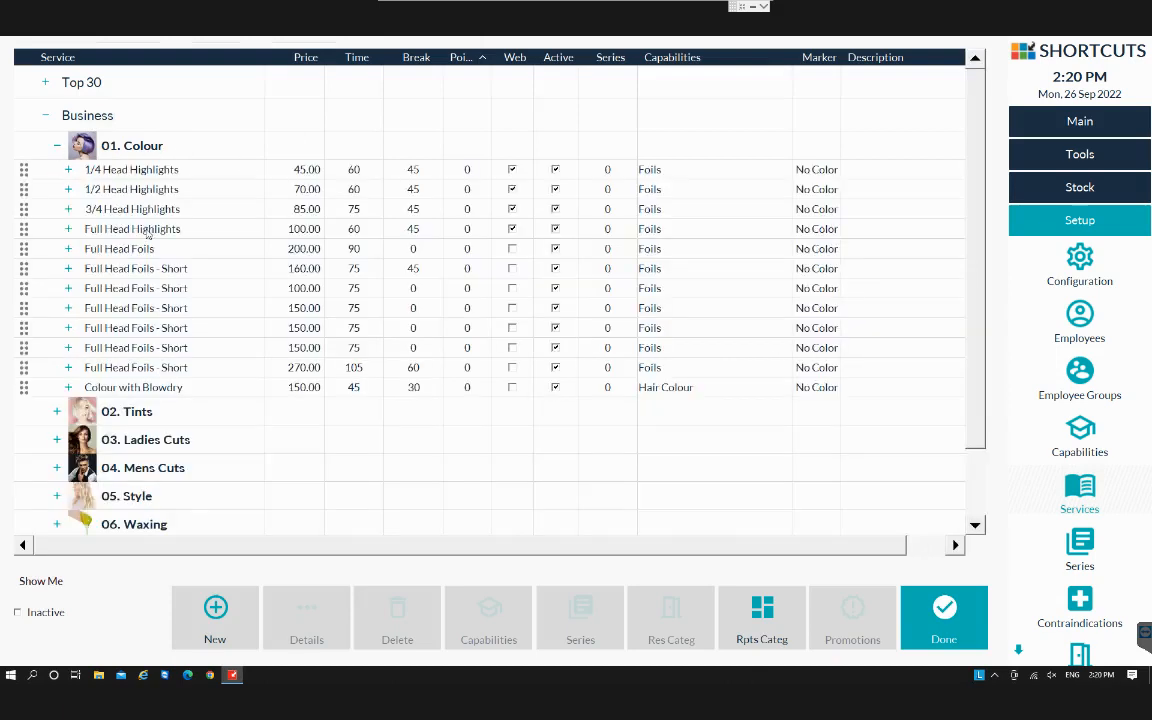
{"action": "left_click", "coordinate": [132, 229]}
{"action": "left_click", "coordinate": [307, 620]}
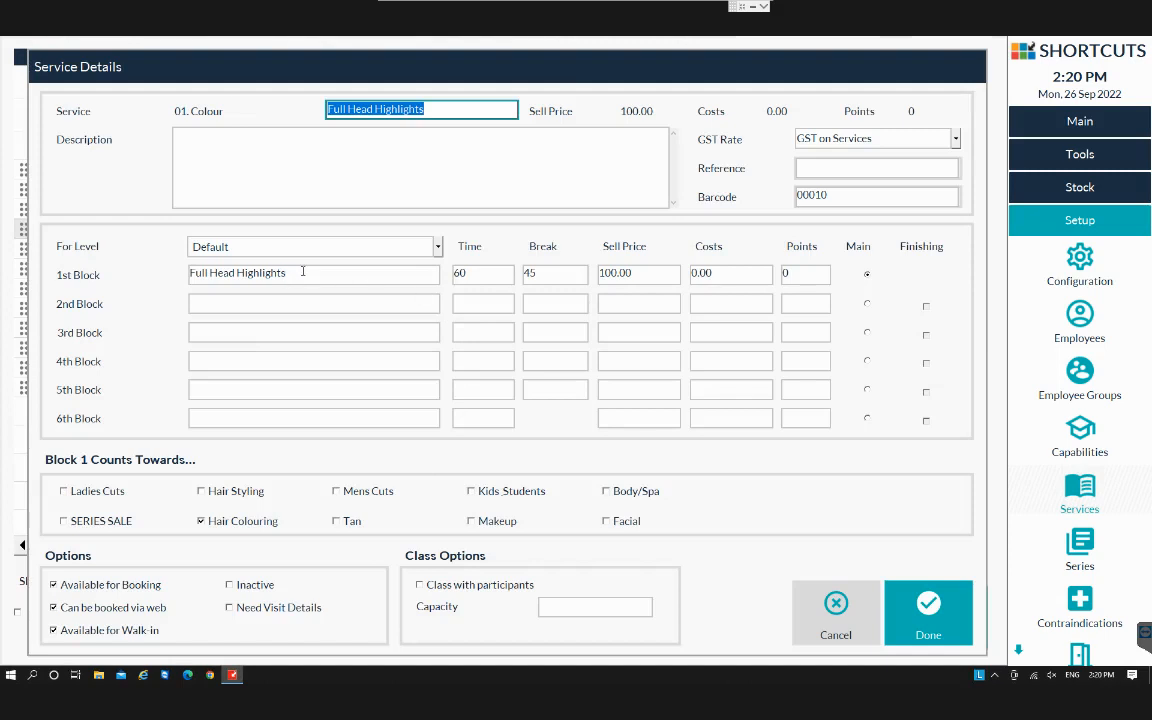
{"action": "left_click", "coordinate": [480, 275]}
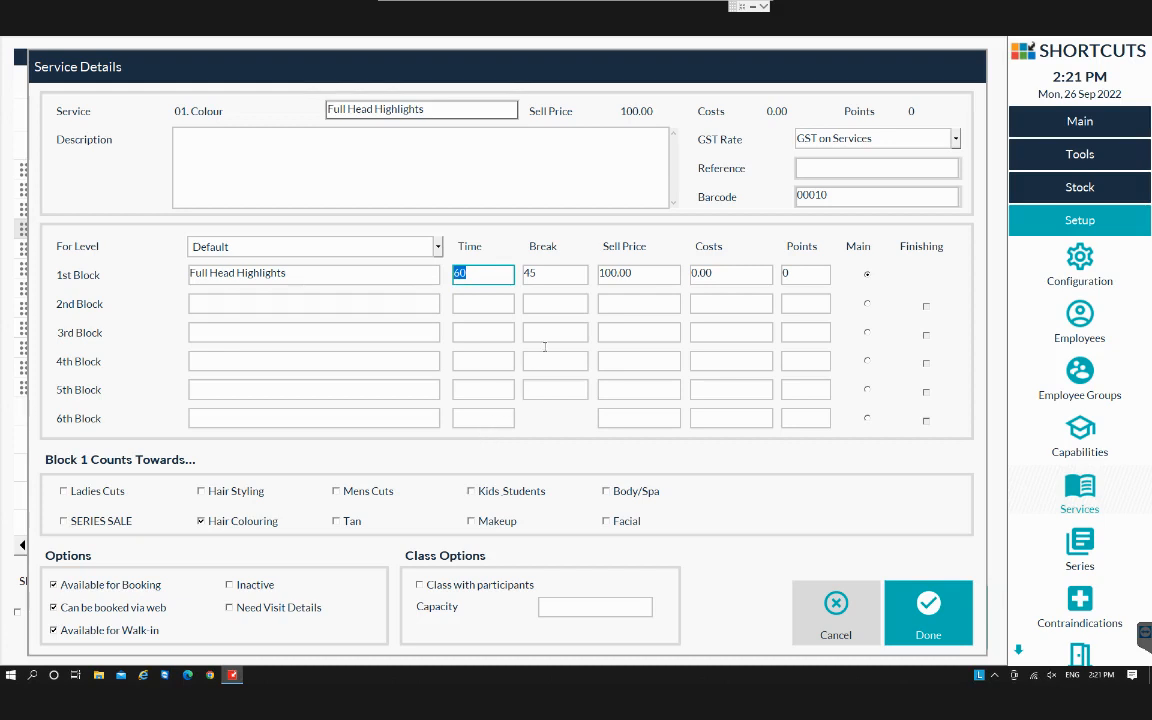
{"action": "left_click", "coordinate": [546, 274]}
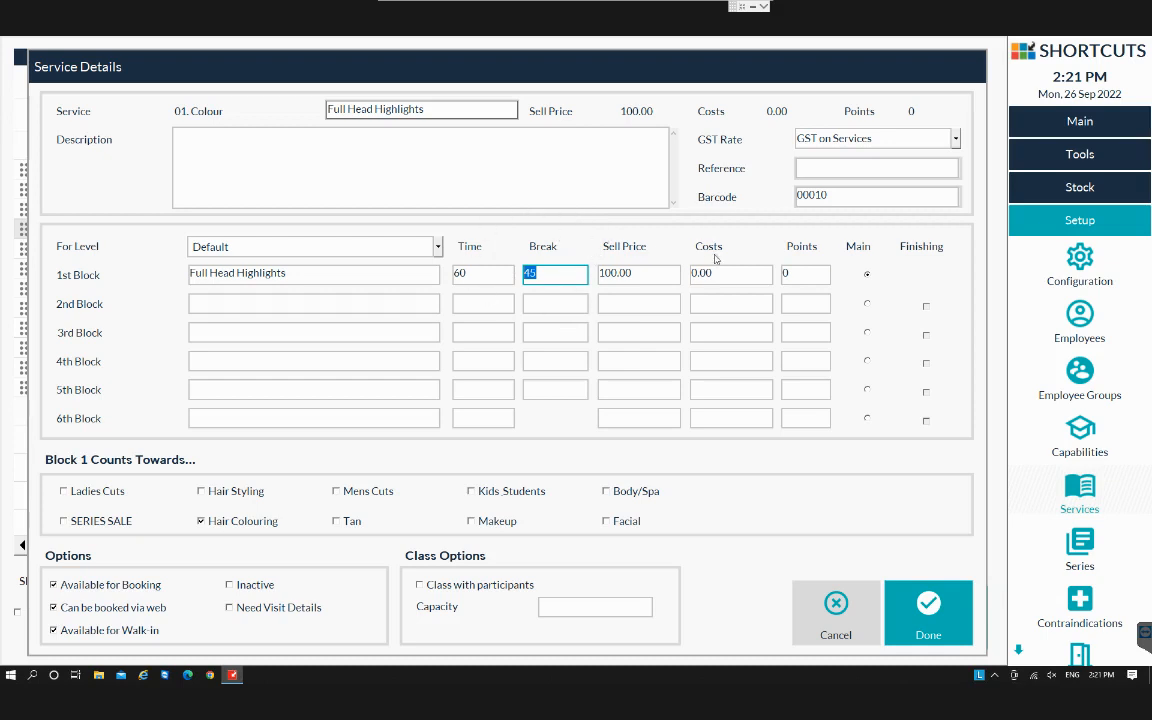
Add a second block named Finish with time 15 and break, sell price, costs and points all set to 0.
{"action": "left_click", "coordinate": [232, 303]}
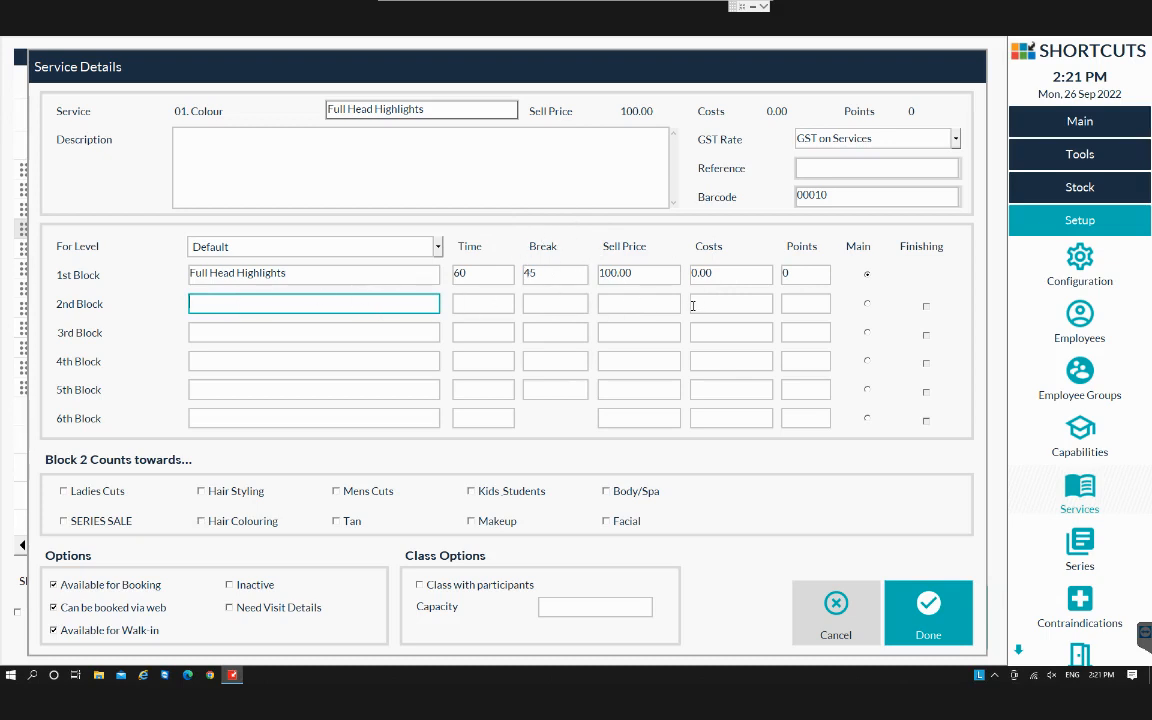
{"action": "type", "text": "Finish"}
{"action": "left_click", "coordinate": [485, 302]}
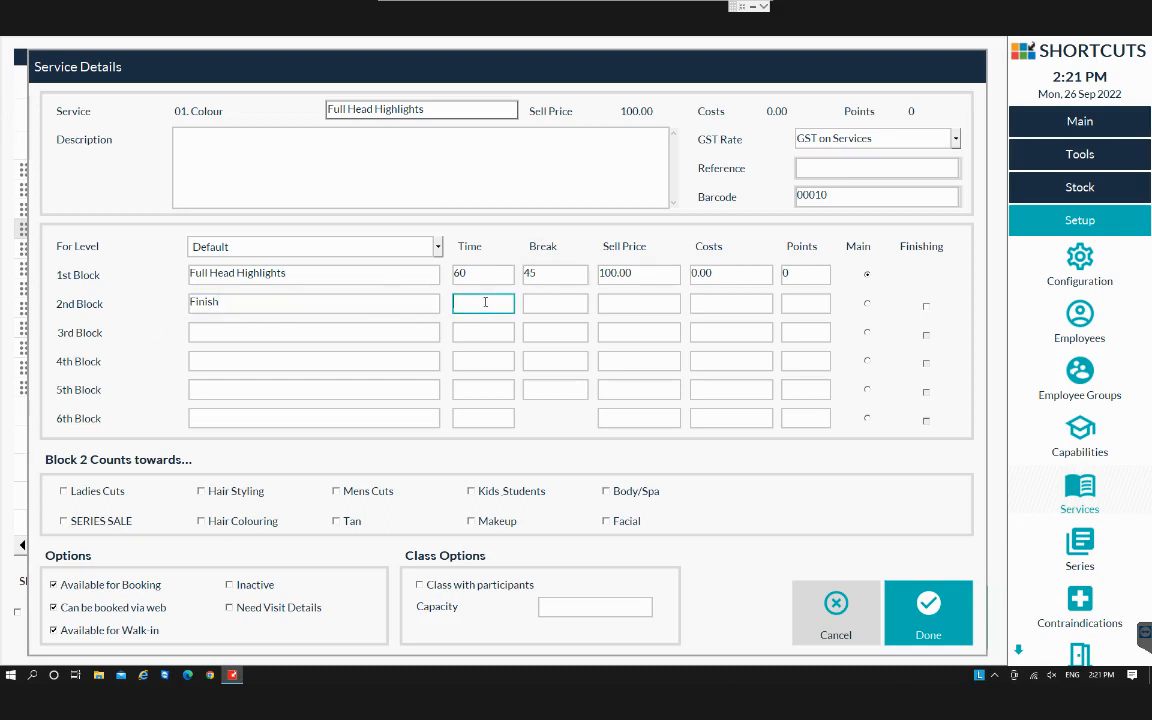
{"action": "type", "text": "15"}
{"action": "left_click", "coordinate": [540, 302]}
{"action": "type", "text": "0"}
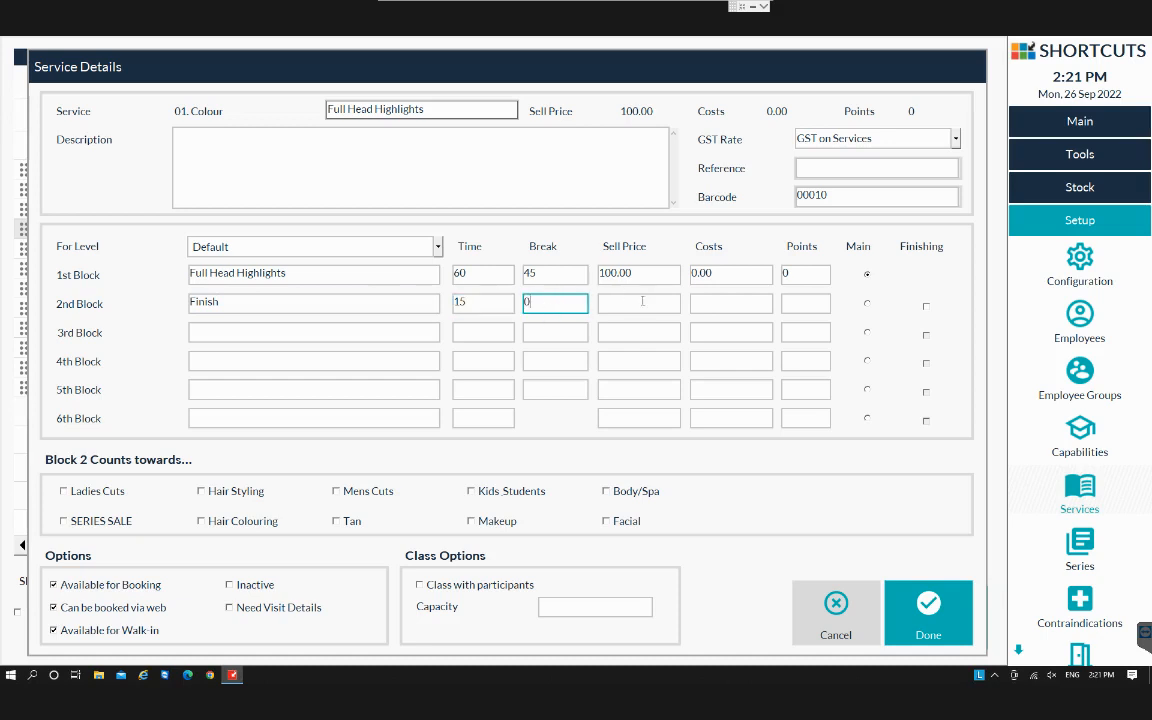
{"action": "left_click", "coordinate": [608, 301]}
{"action": "type", "text": "0"}
{"action": "left_click", "coordinate": [708, 310]}
{"action": "type", "text": "0"}
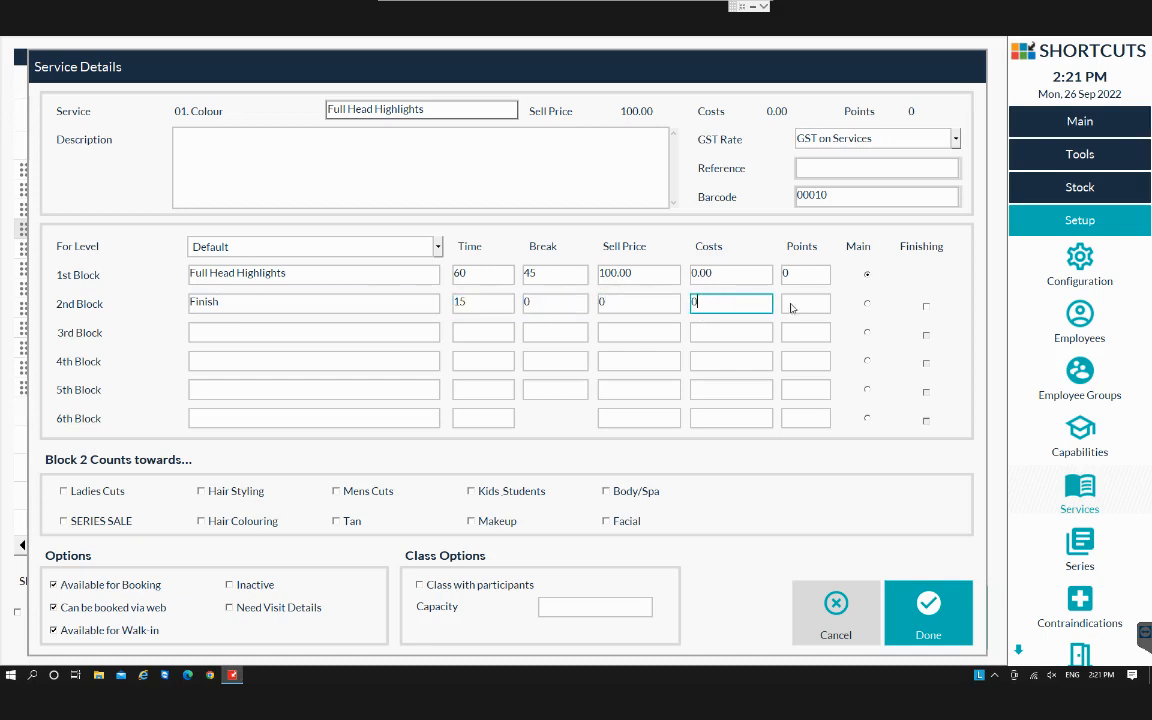
{"action": "left_click", "coordinate": [807, 302]}
{"action": "type", "text": "0"}
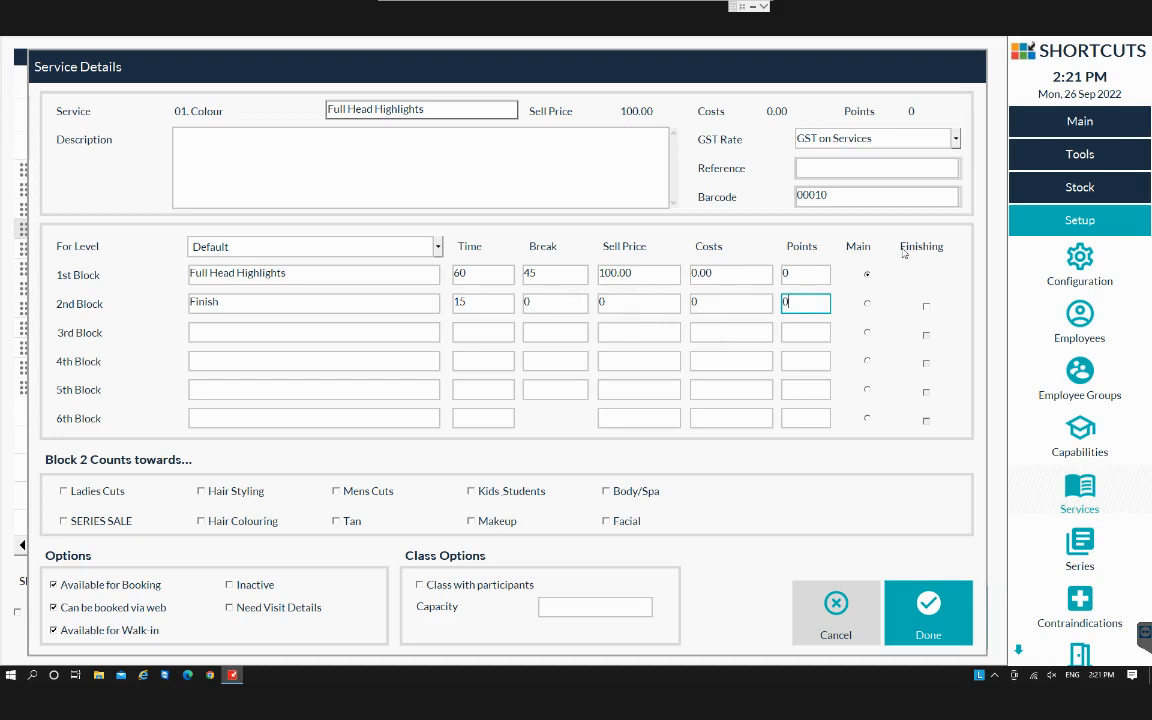
Mark the Finish block as Finishing, check what each block counts towards, and save the Full Head Highlights service.
{"action": "left_click", "coordinate": [926, 310]}
{"action": "left_click", "coordinate": [315, 275]}
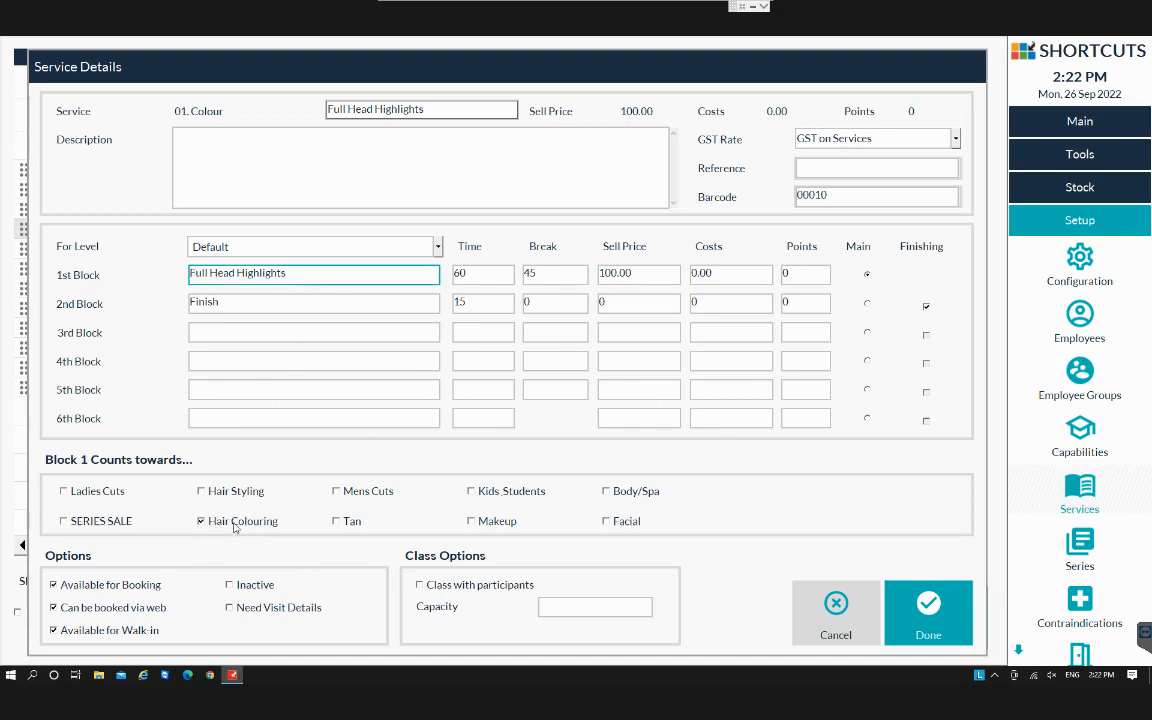
{"action": "left_click", "coordinate": [350, 304]}
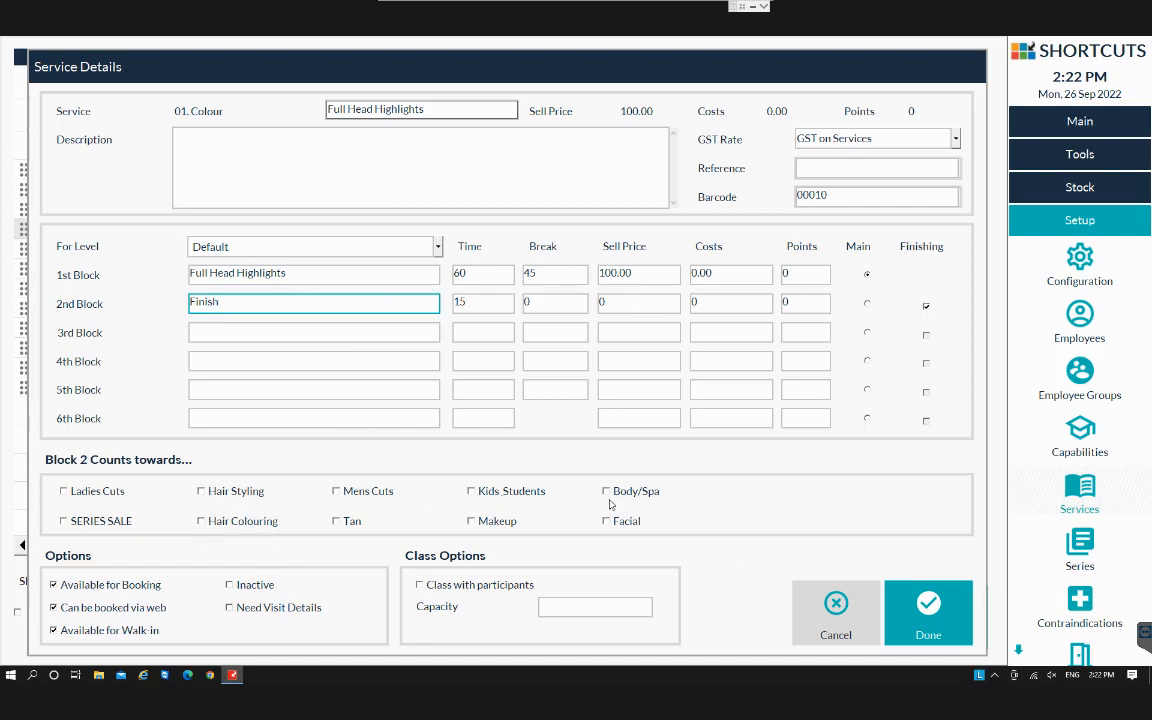
{"action": "left_click", "coordinate": [928, 610]}
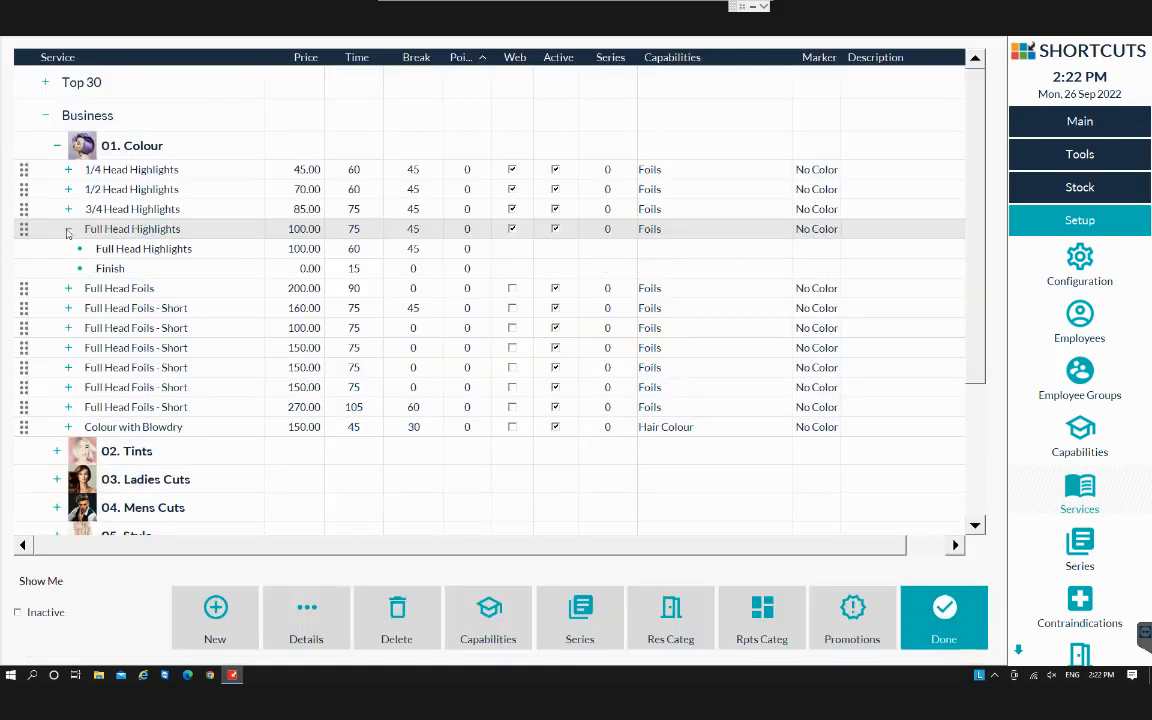
{"action": "left_click", "coordinate": [68, 230]}
Open the service details of Cleansing Facial in the 07. Facials category.
{"action": "scroll", "coordinate": [43, 356], "scroll_direction": "down", "scroll_amount": 3}
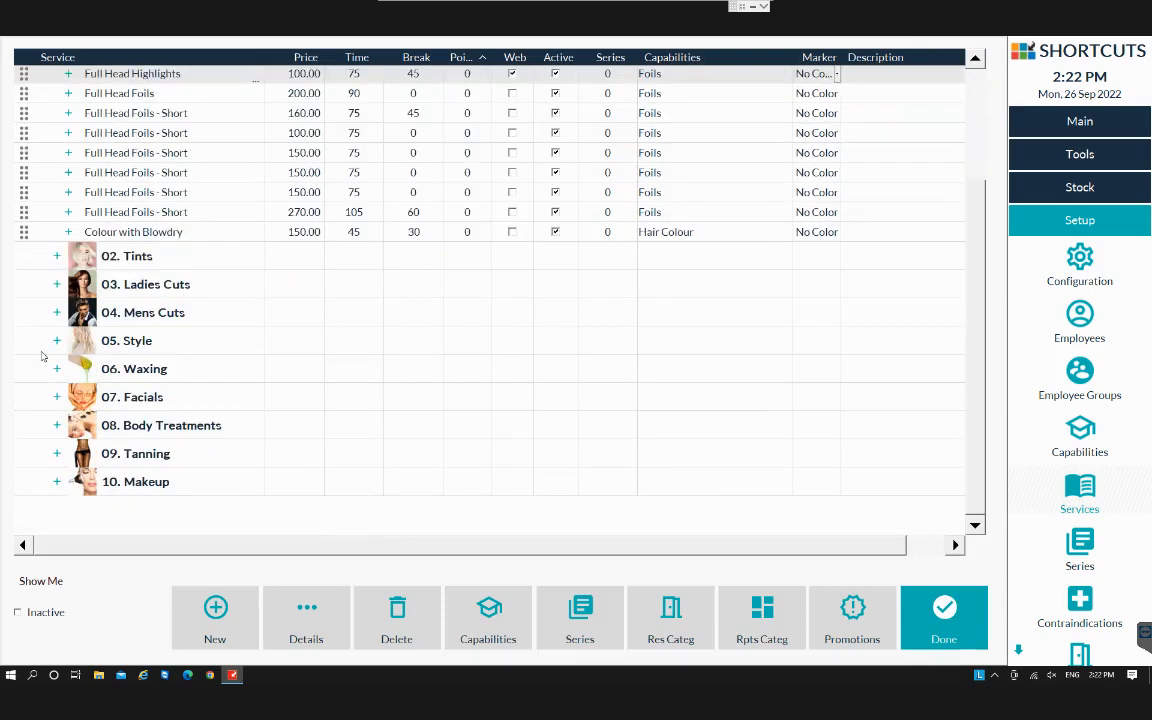
{"action": "left_click", "coordinate": [56, 397]}
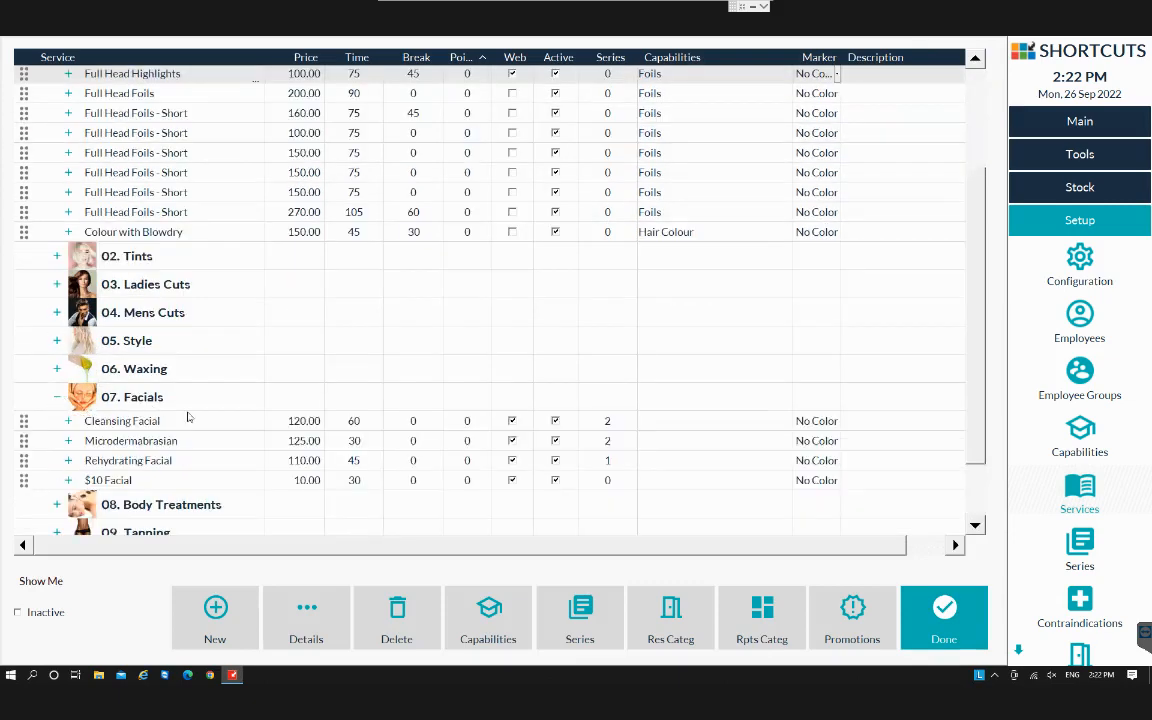
{"action": "left_click", "coordinate": [219, 420]}
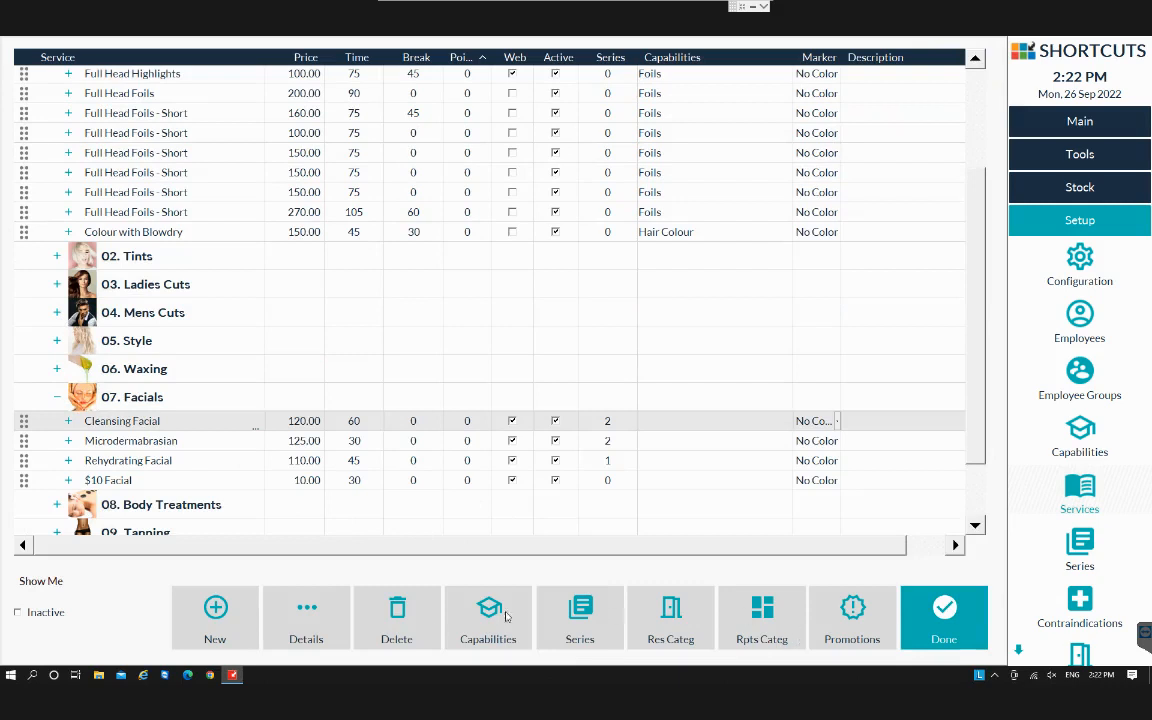
{"action": "left_click", "coordinate": [305, 612]}
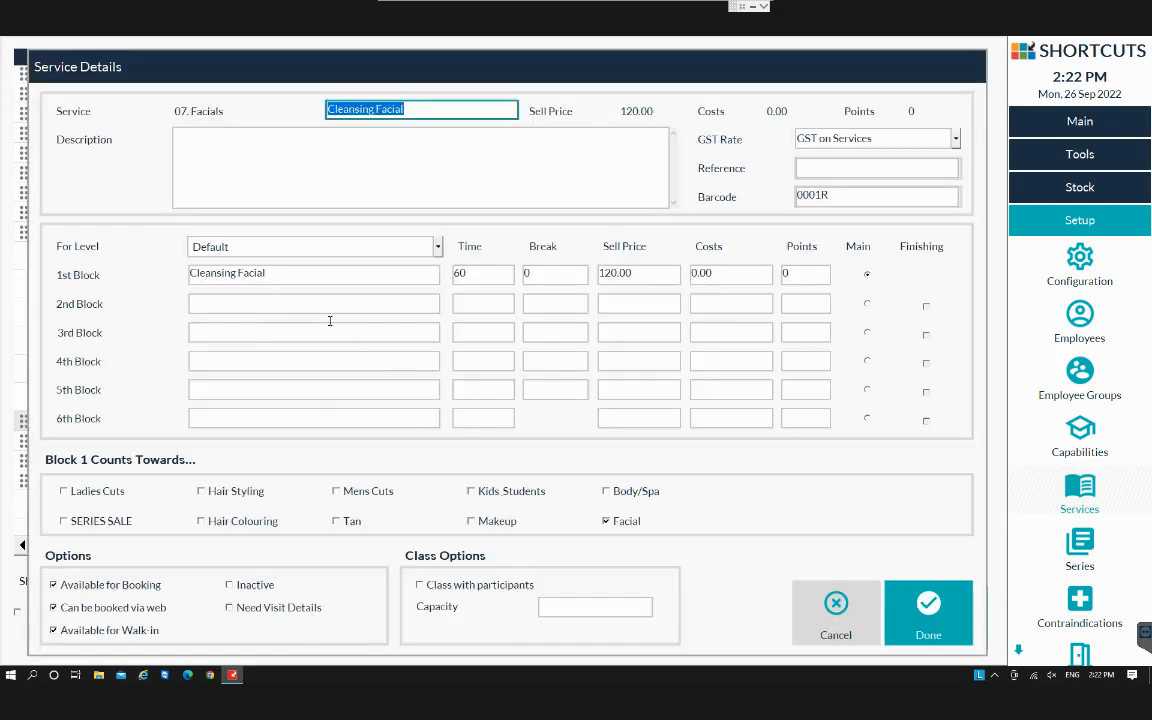
{"action": "left_click", "coordinate": [545, 273]}
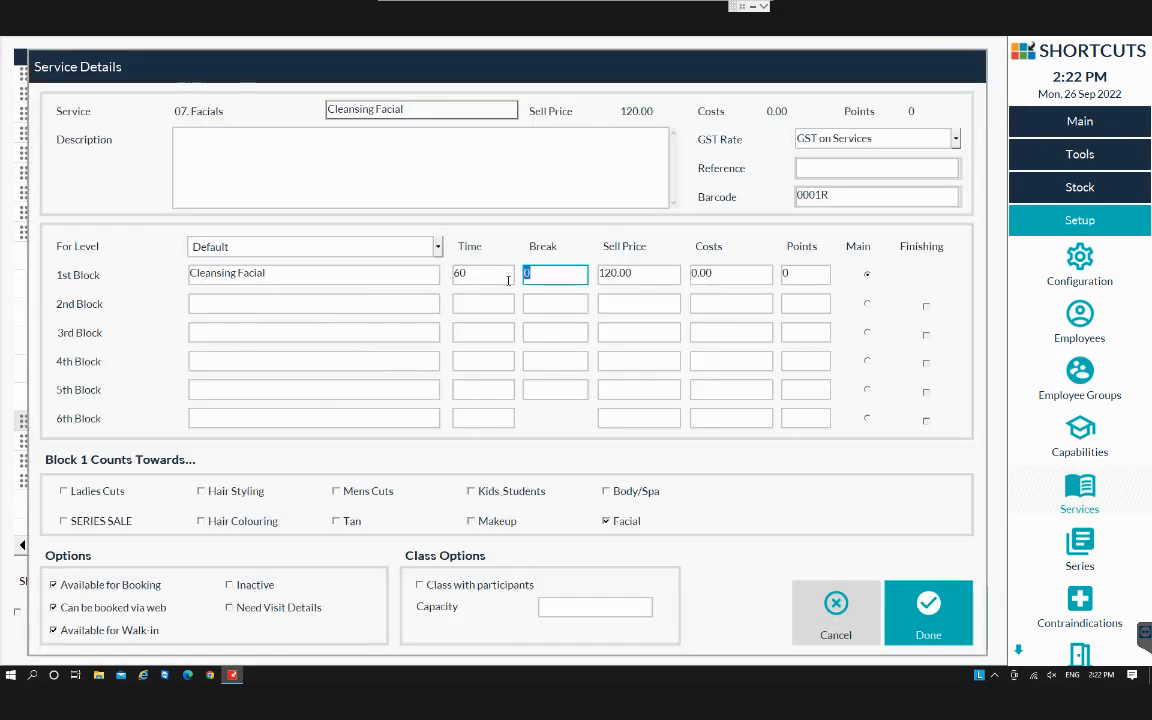
Add a second block named Clean and prep with time 15 and break, sell price, costs and points all set to 0.
{"action": "left_click", "coordinate": [299, 305]}
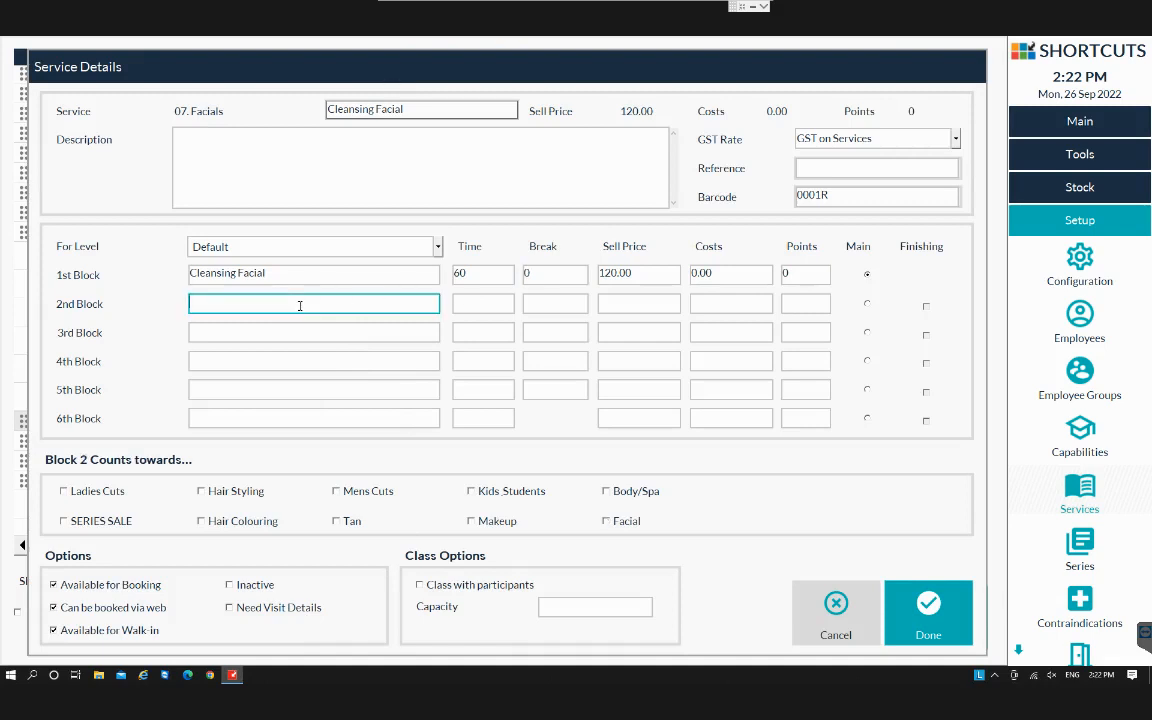
{"action": "type", "text": "Clean and prep"}
{"action": "left_click", "coordinate": [482, 302]}
{"action": "type", "text": "15"}
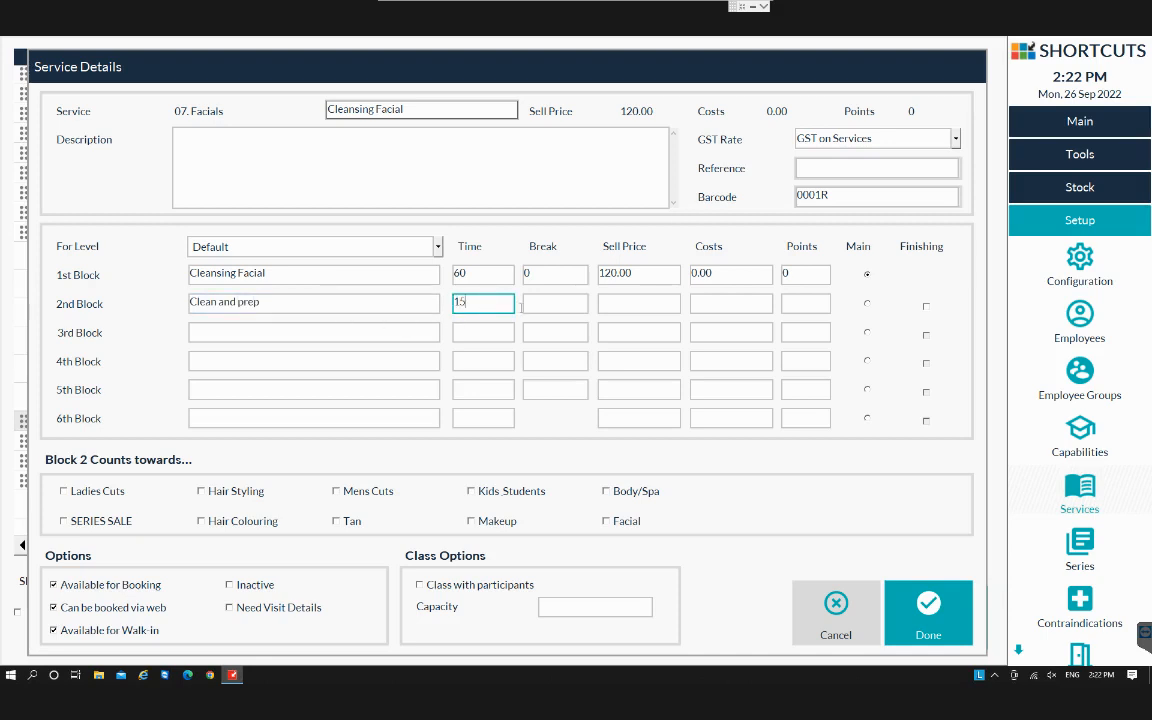
{"action": "left_click", "coordinate": [571, 302]}
{"action": "type", "text": "0"}
{"action": "left_click", "coordinate": [645, 303]}
{"action": "type", "text": "0"}
{"action": "left_click", "coordinate": [742, 304]}
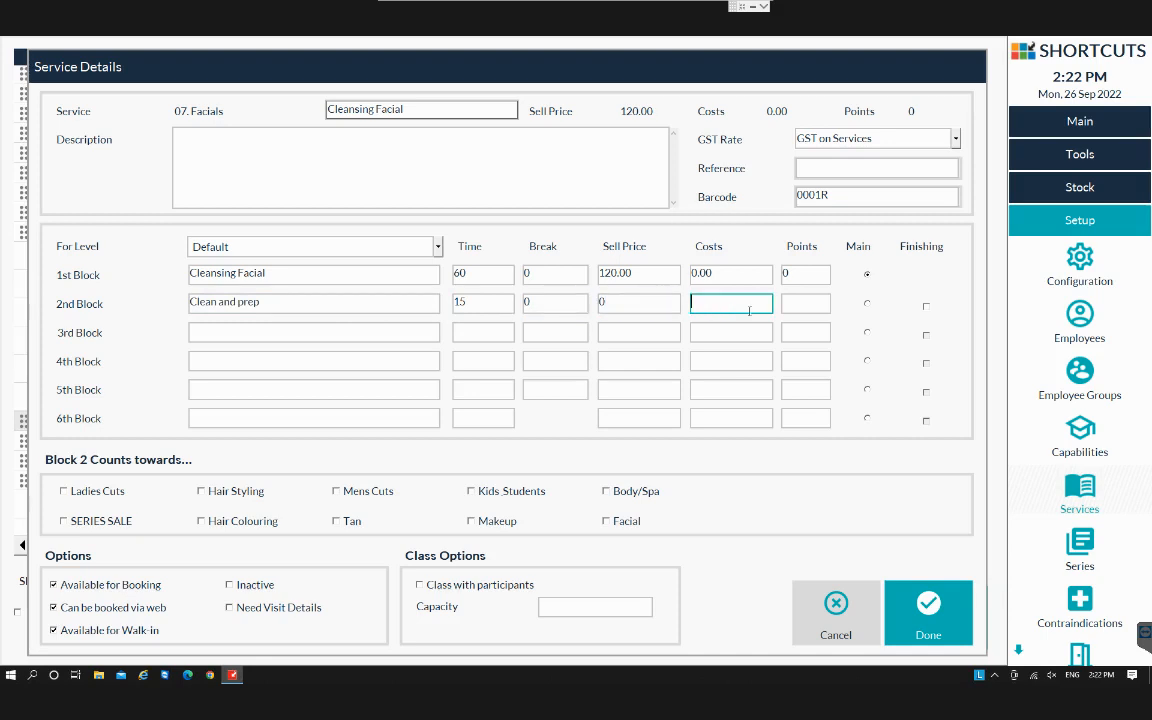
{"action": "type", "text": "0"}
{"action": "left_click", "coordinate": [816, 305]}
{"action": "type", "text": "0"}
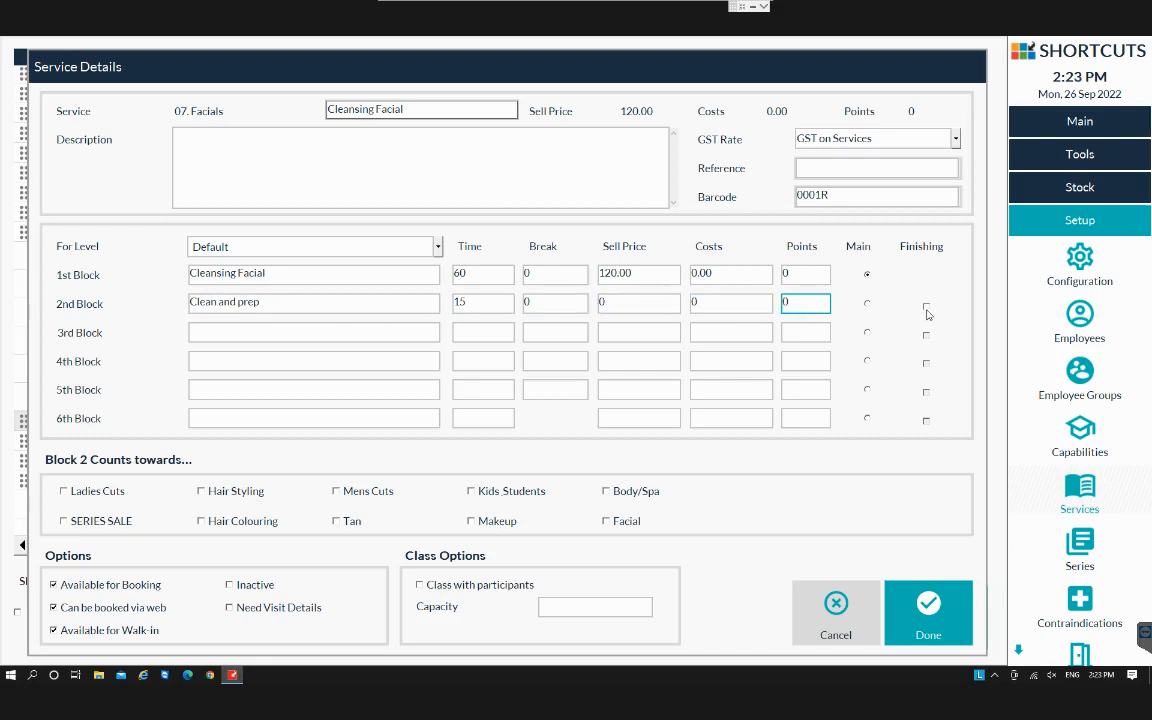
Mark the Clean and prep block as Finishing and save the Cleansing Facial service.
{"action": "left_click", "coordinate": [926, 306]}
{"action": "left_click", "coordinate": [327, 277]}
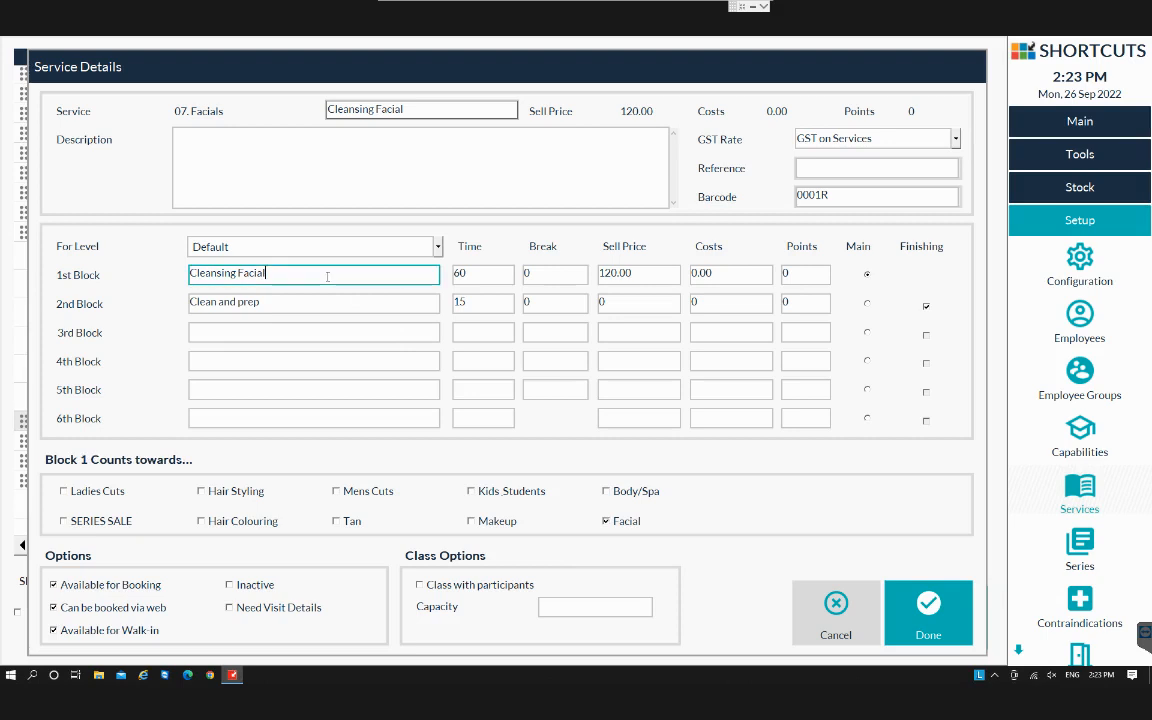
{"action": "left_click", "coordinate": [929, 612]}
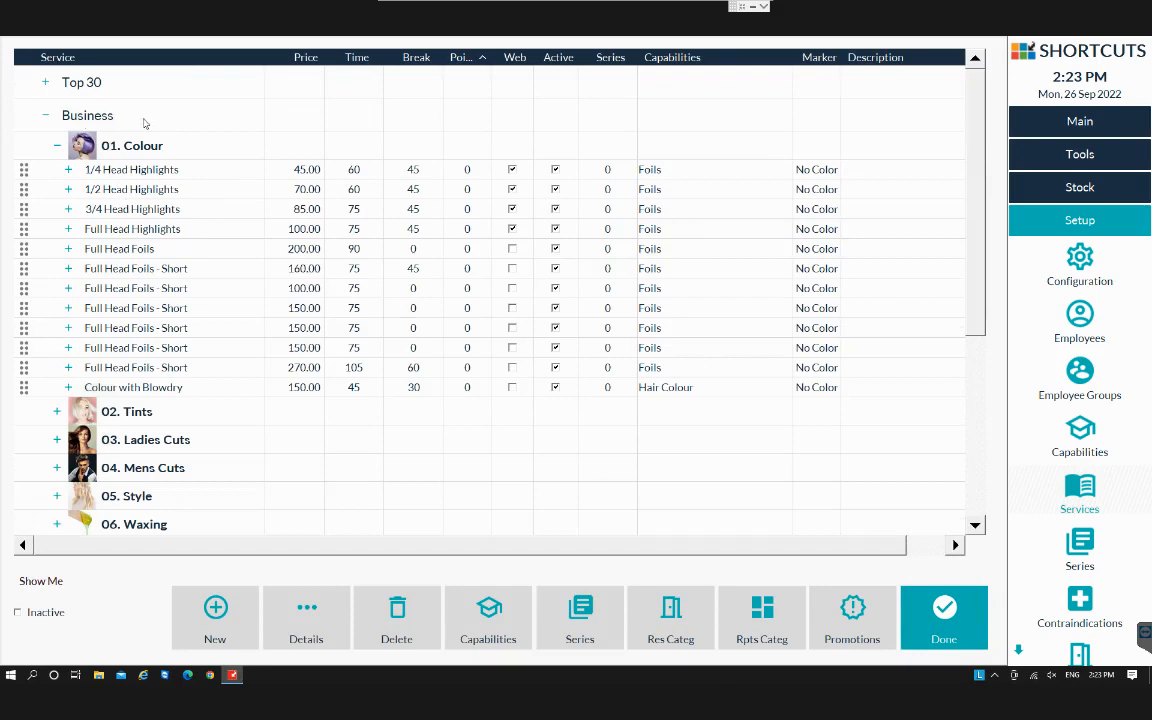
Create a new service in the 01. Colour category and save it with its default settings.
{"action": "left_click", "coordinate": [85, 120]}
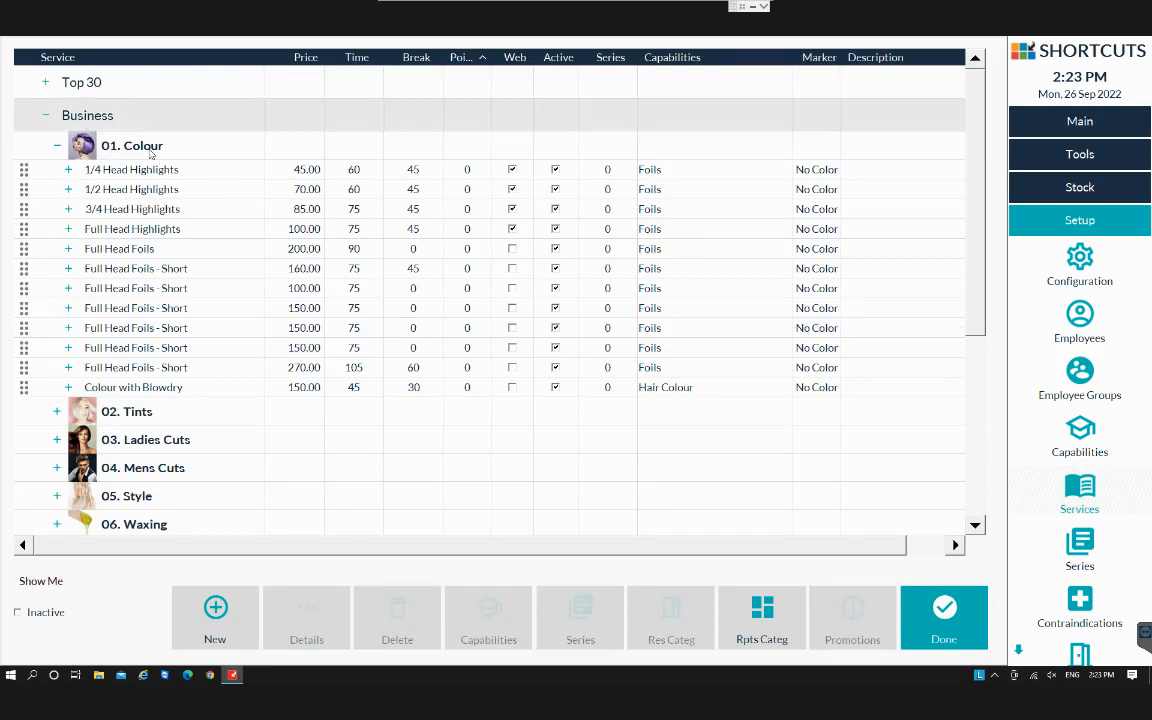
{"action": "left_click", "coordinate": [150, 153]}
{"action": "left_click", "coordinate": [215, 615]}
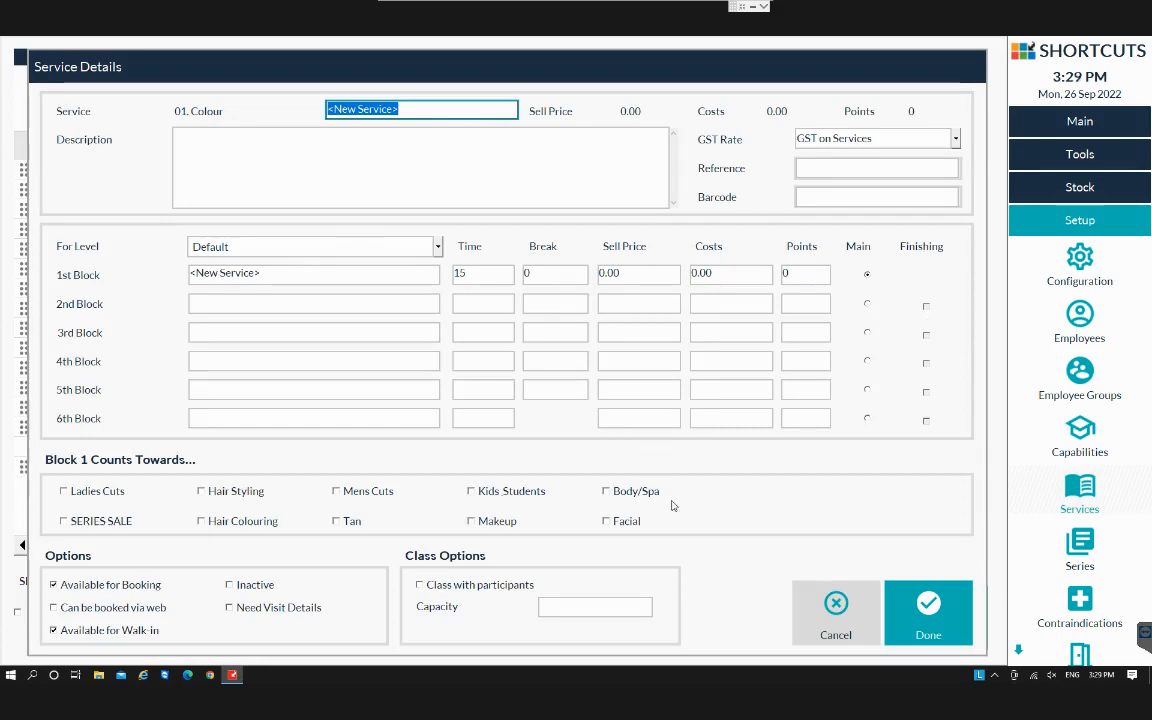
{"action": "left_click", "coordinate": [929, 607]}
Open the appointment book and view the details of the Full Head Highlights booking and the Cleansing Facial with Microdermabrasian booking.
{"action": "left_click", "coordinate": [1079, 121]}
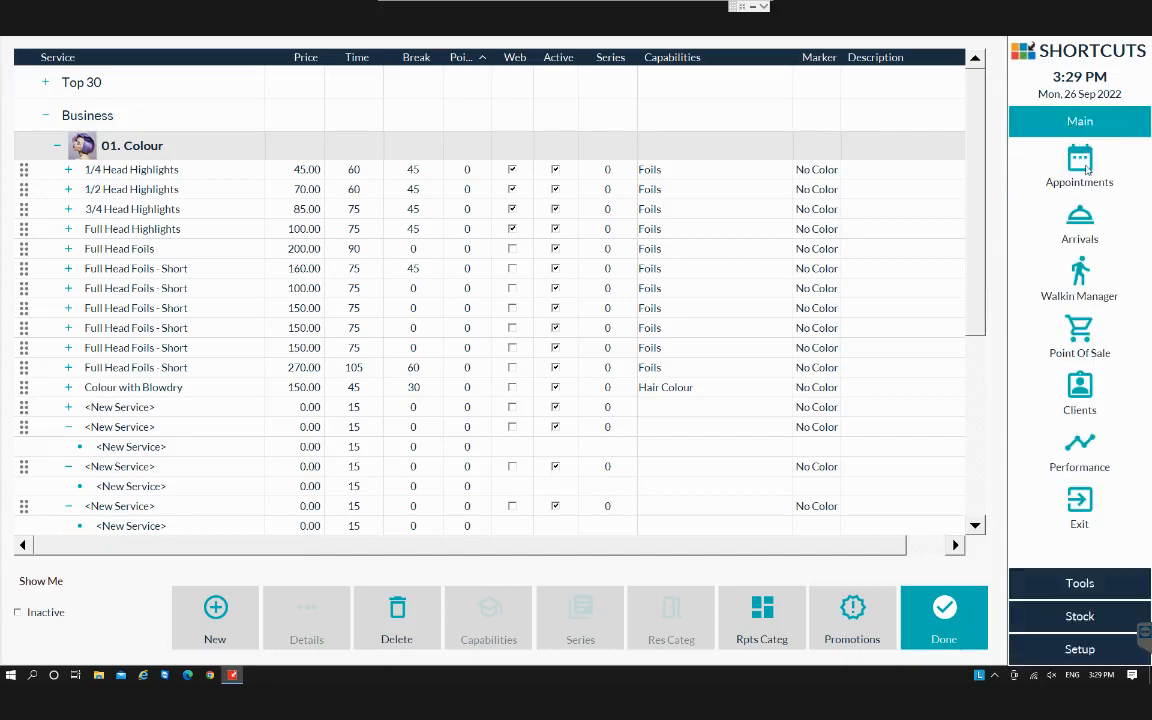
{"action": "left_click", "coordinate": [1086, 170]}
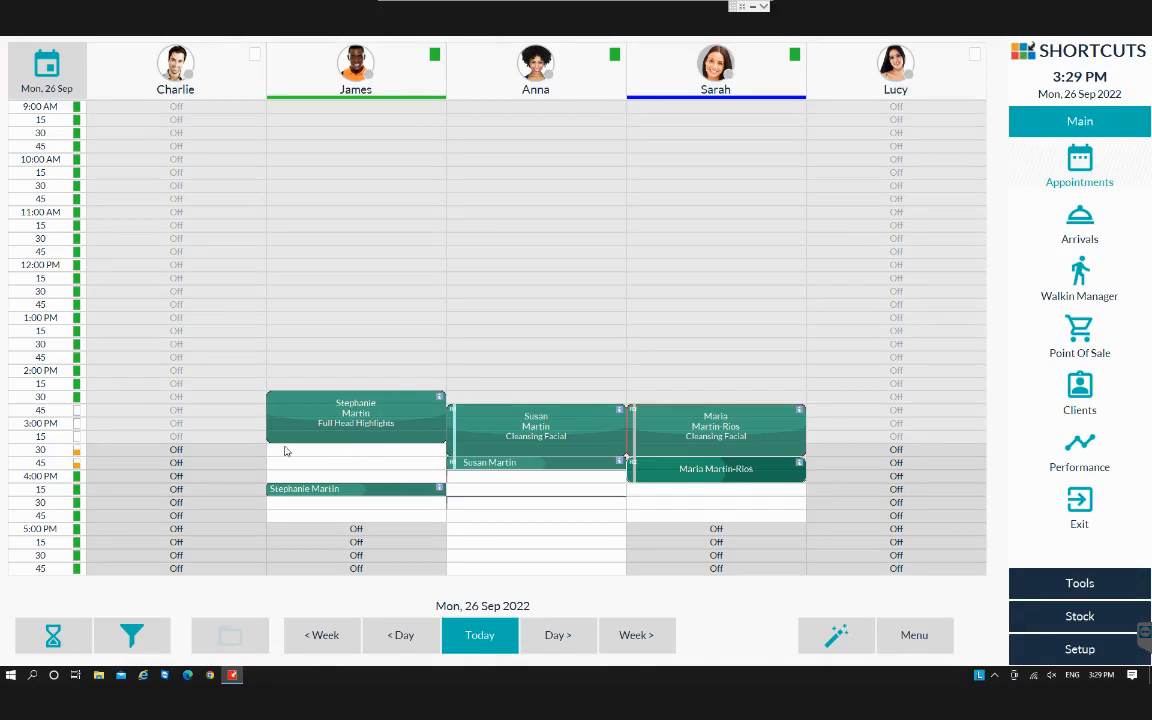
{"action": "left_click", "coordinate": [378, 490]}
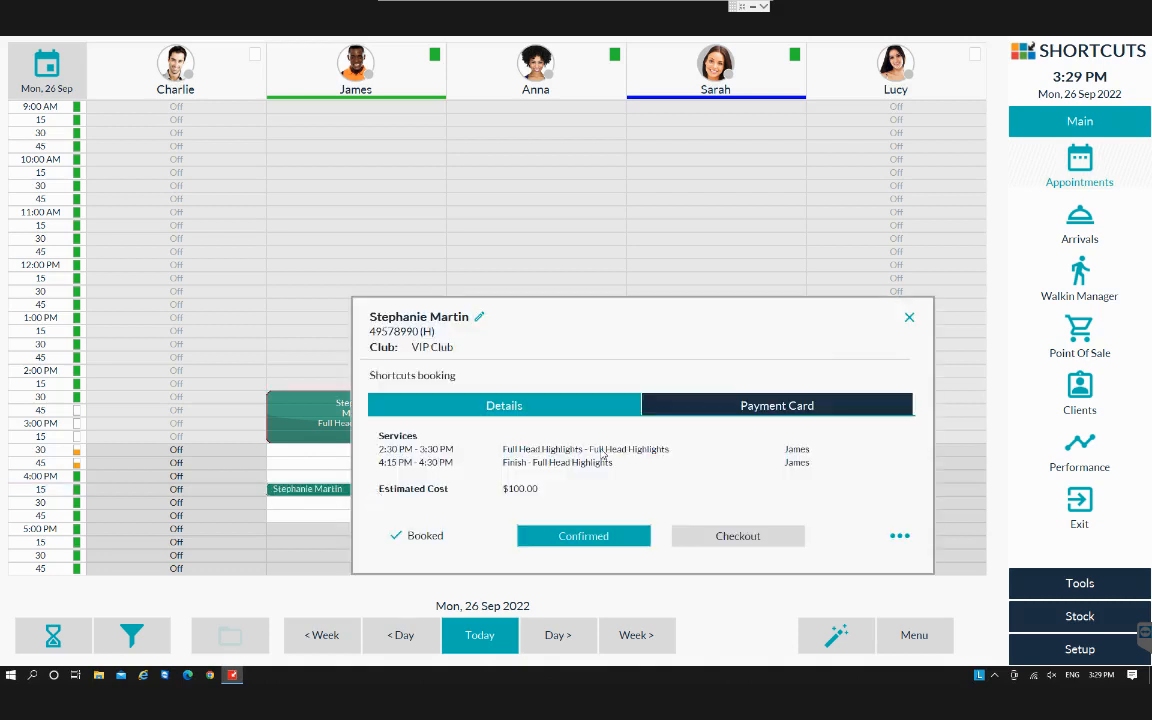
{"action": "left_click", "coordinate": [909, 317]}
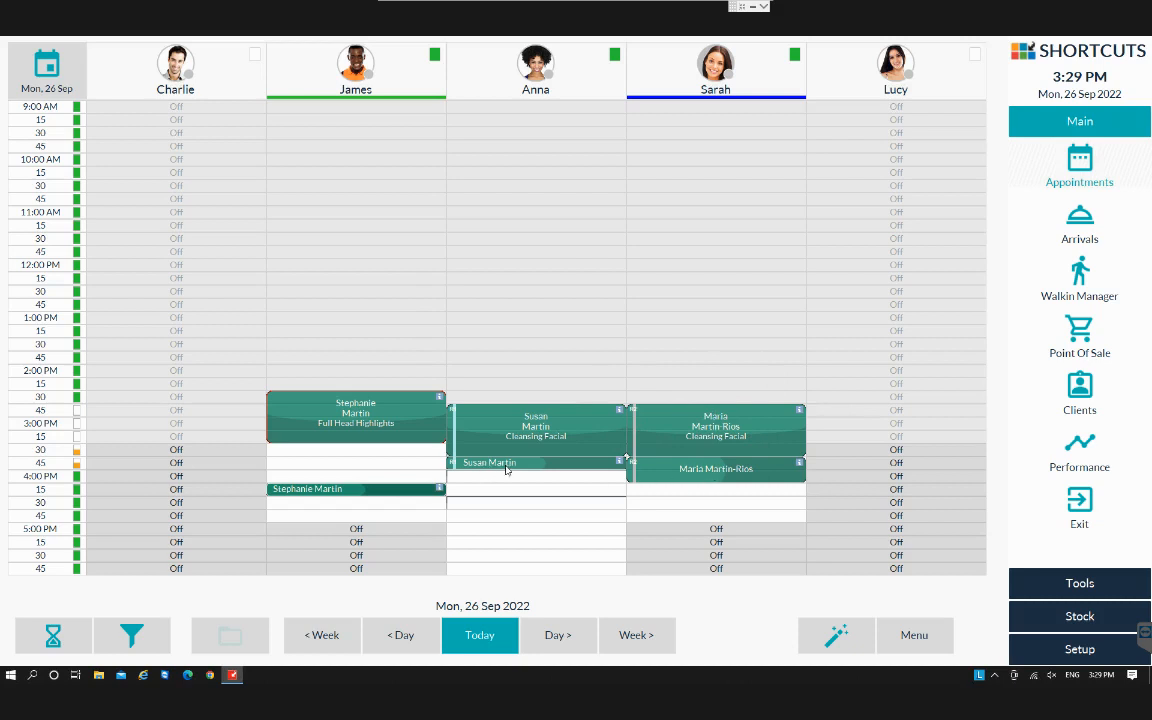
{"action": "left_click", "coordinate": [737, 446]}
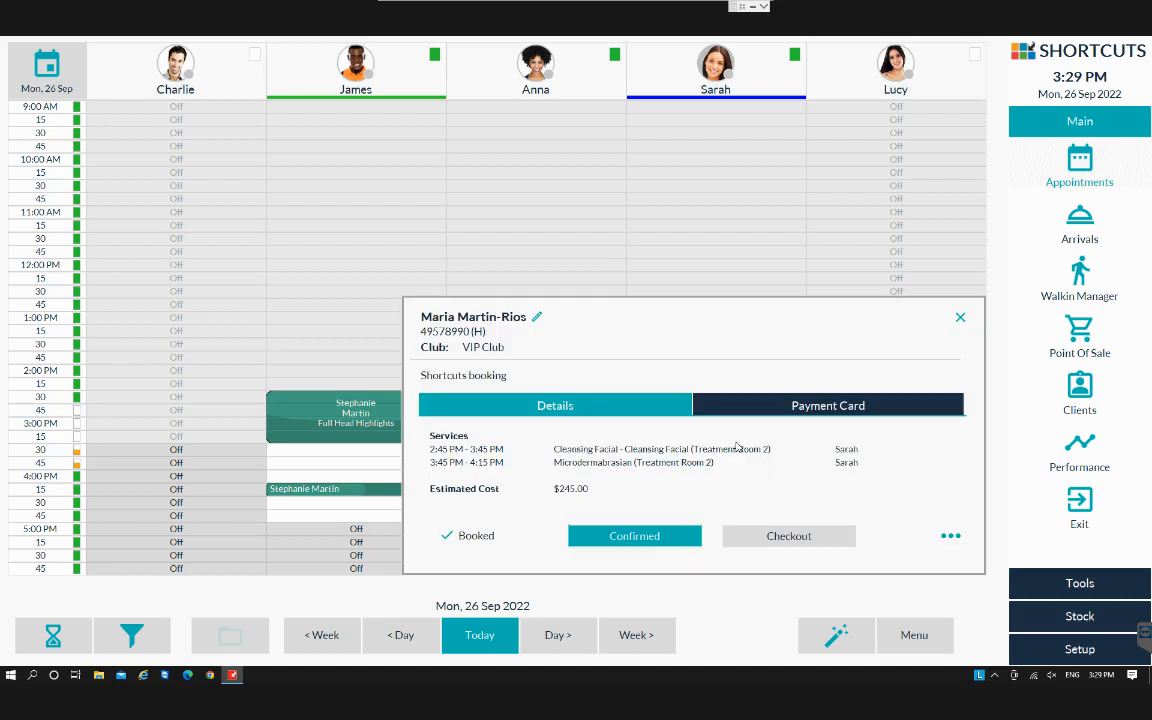
{"action": "left_click", "coordinate": [960, 317]}
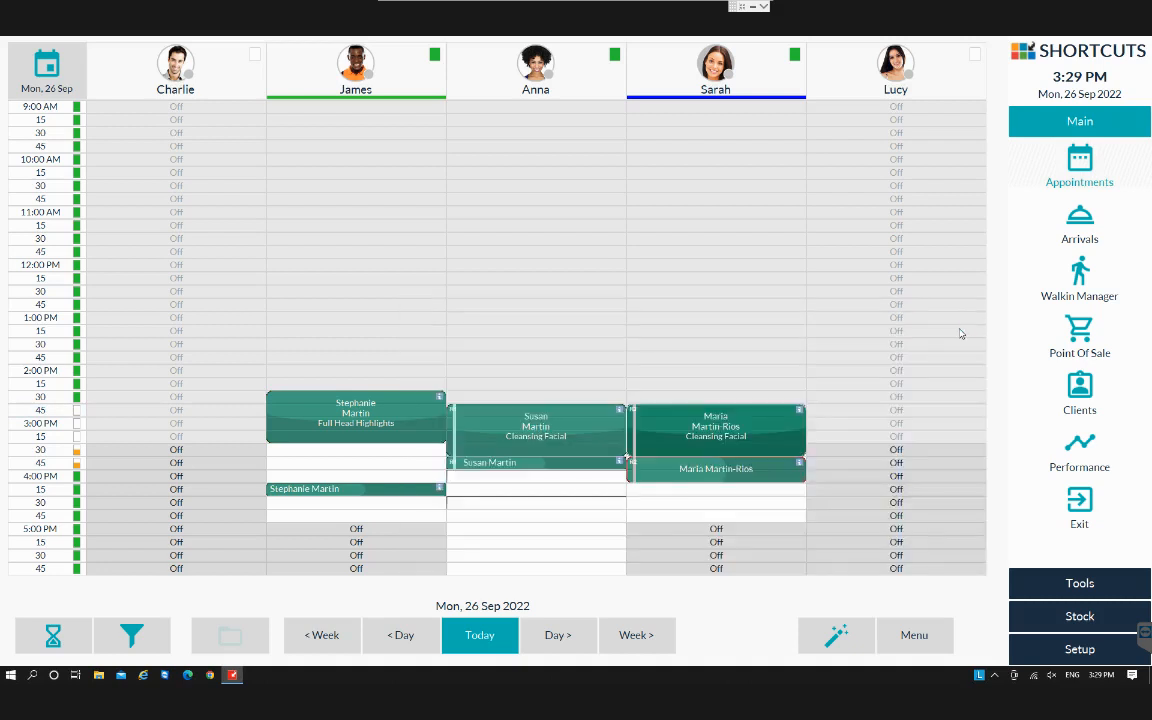